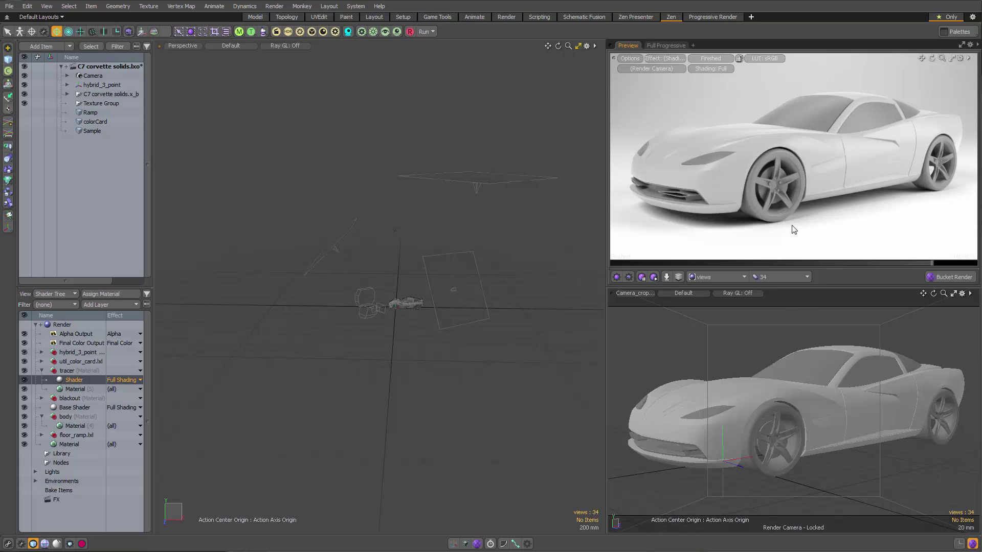
- Set the Preview render camera to the 'top' view of the Corvette
click(784, 277)
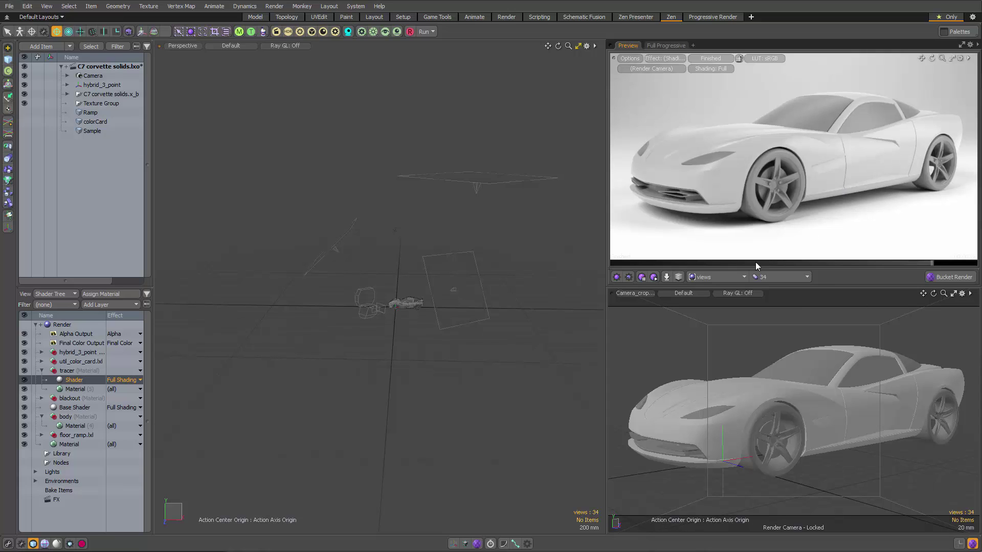
click(775, 277)
click(775, 293)
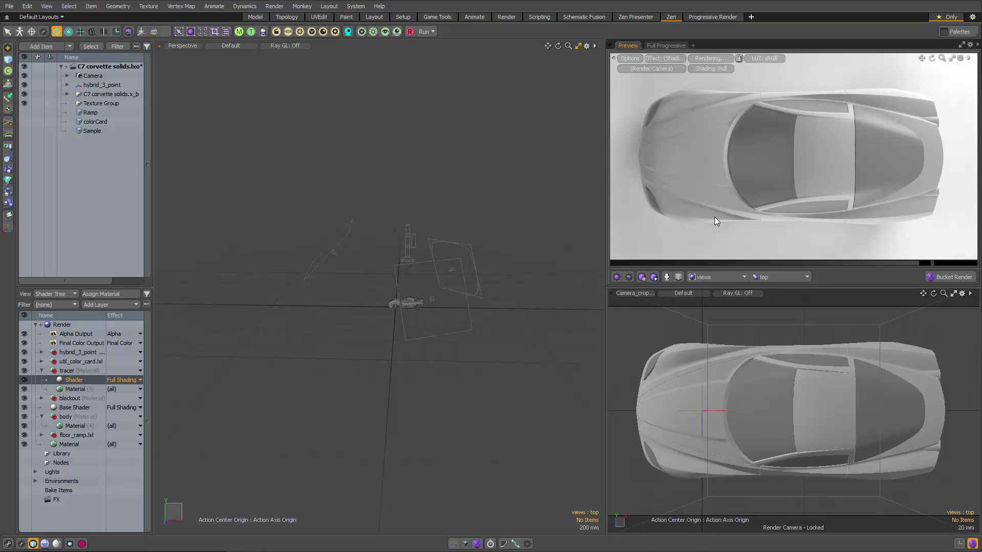
- Switch to the '34' view, make colorCard visible, then set the camera back to 'top'
click(801, 277)
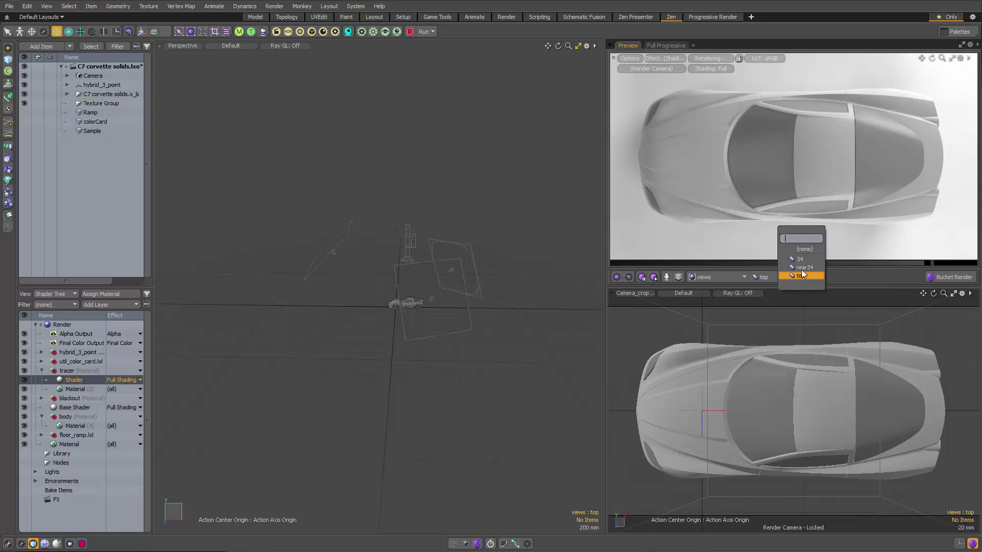
click(800, 260)
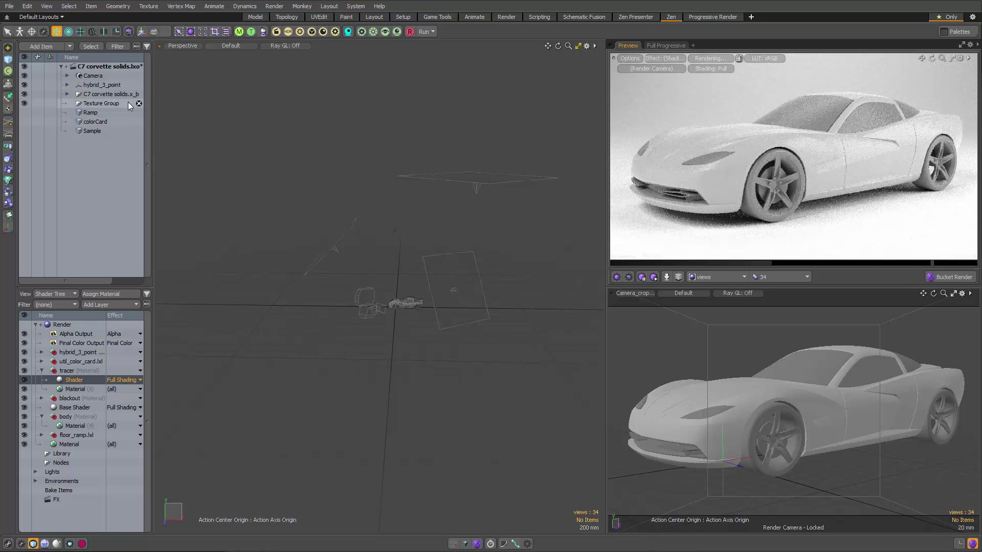
click(312, 32)
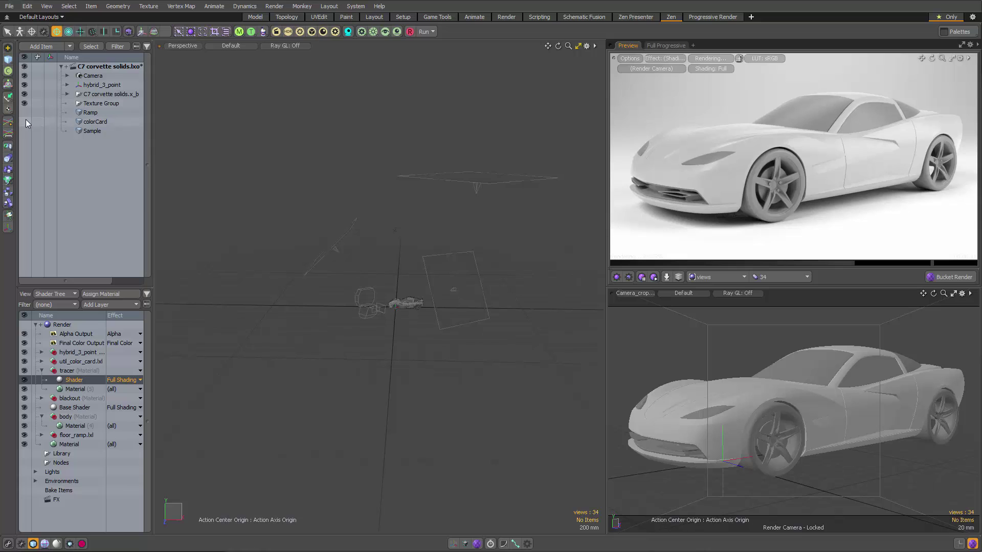
click(24, 122)
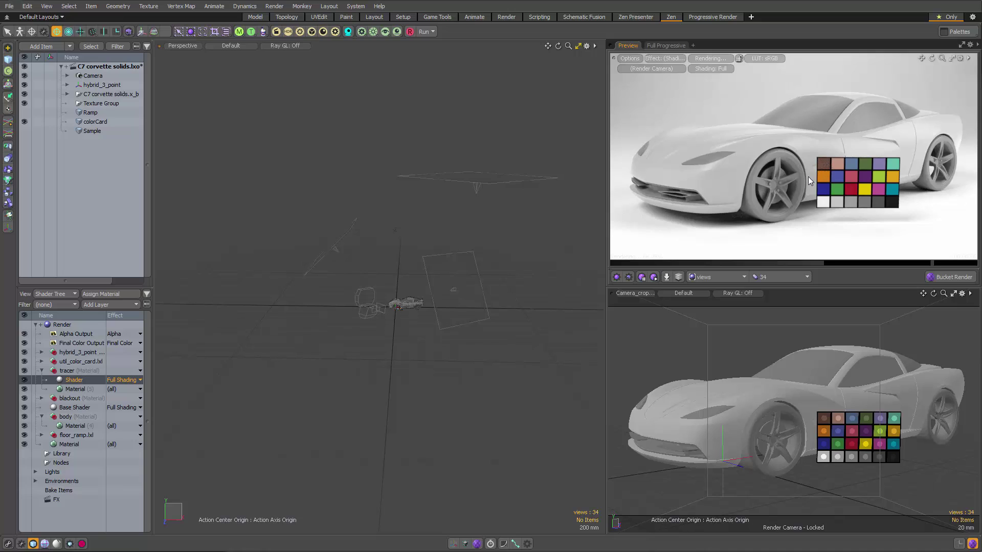
click(772, 278)
click(775, 296)
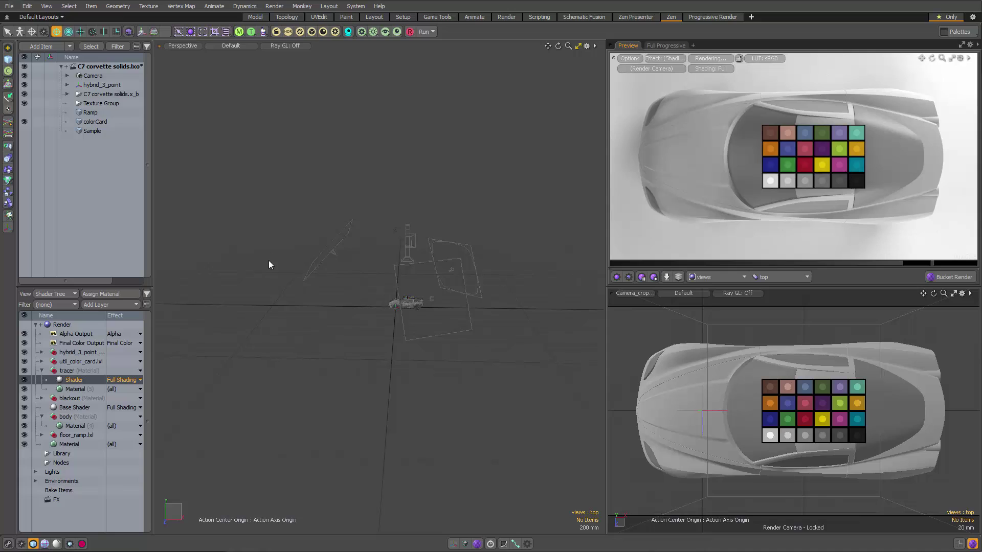
- Set the area light's Intensity to 4.0, then 5.0 W/srm2, and deselect the light
click(340, 245)
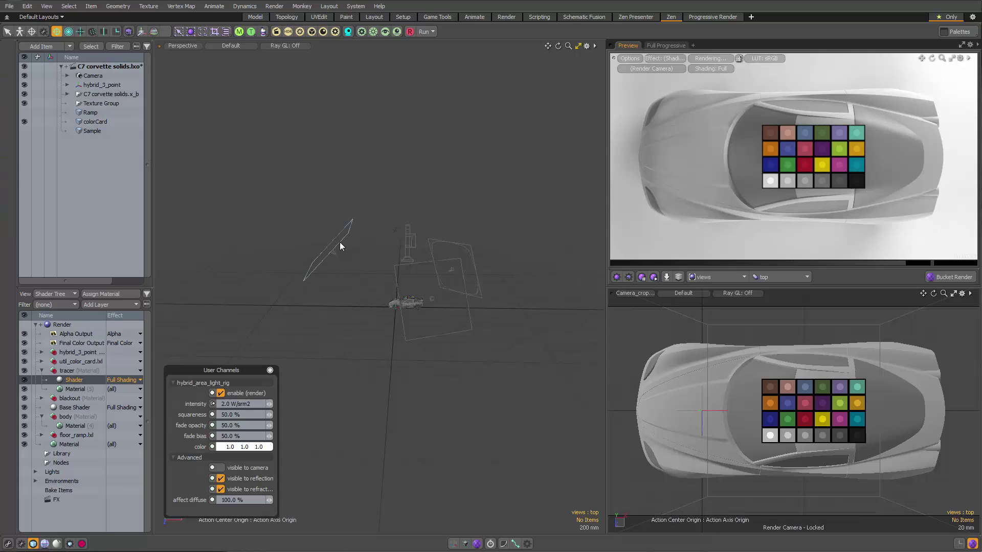
click(240, 404)
text(4)
key(Return)
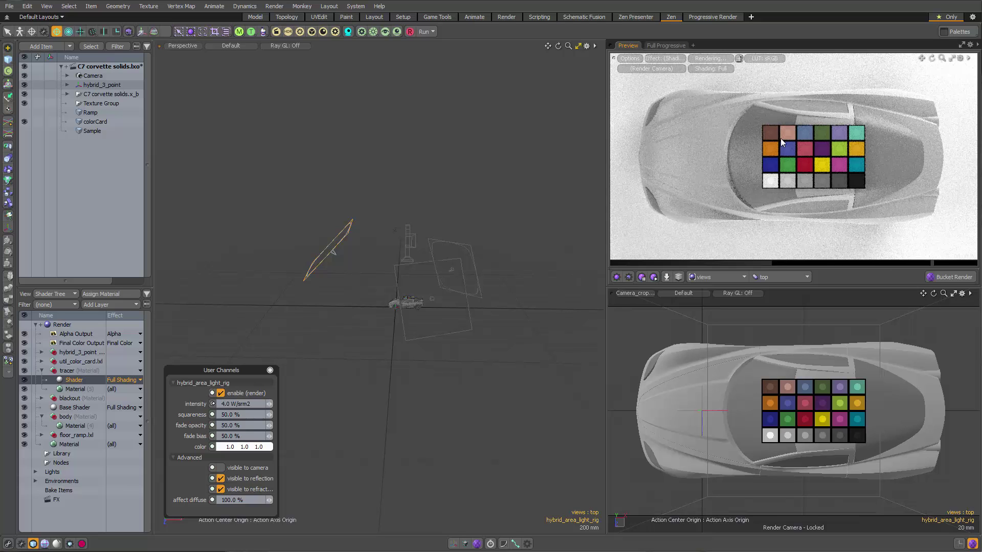
click(255, 403)
text(5)
key(Return)
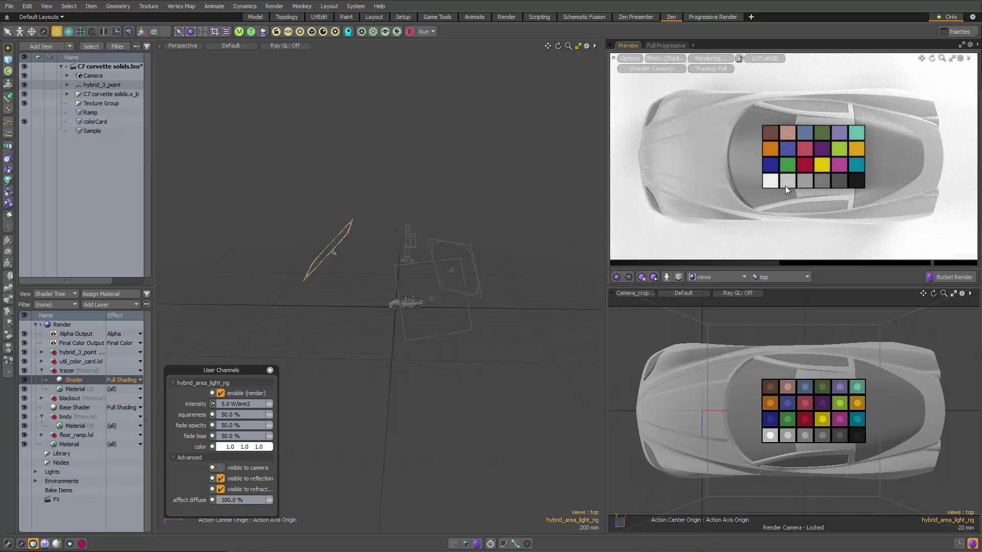
click(479, 181)
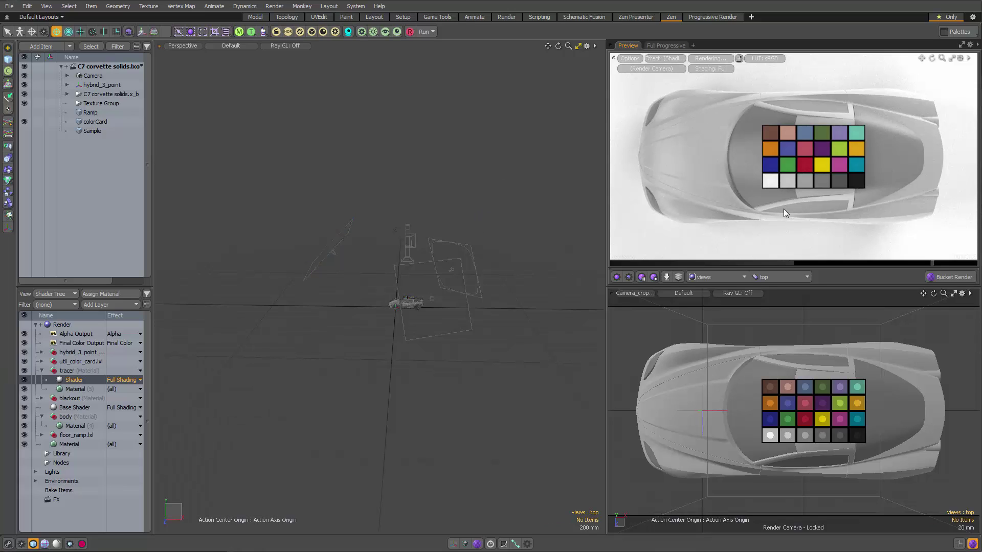
- Preview the 'rear34' view, switch back to '34', and select the color card in the render
click(775, 277)
click(778, 275)
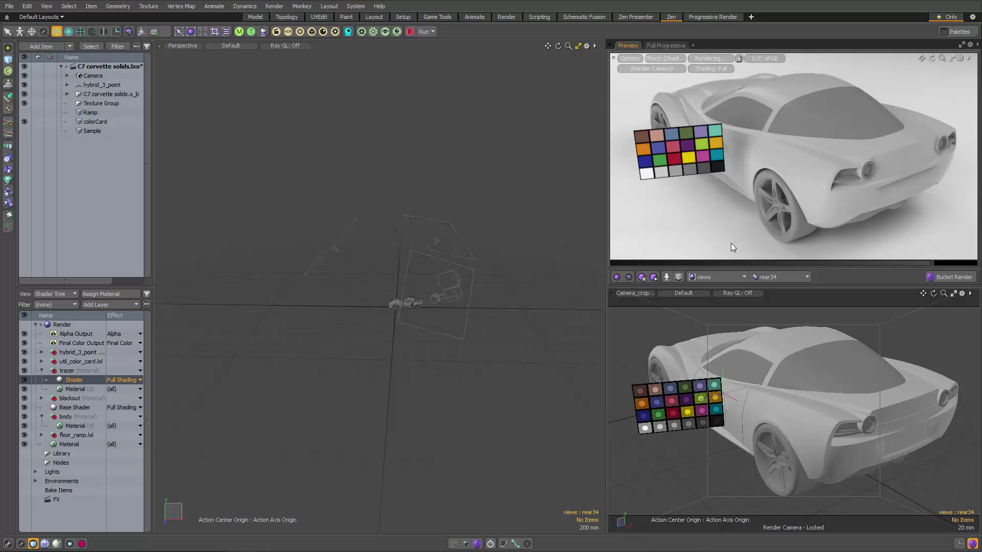
click(778, 278)
click(779, 272)
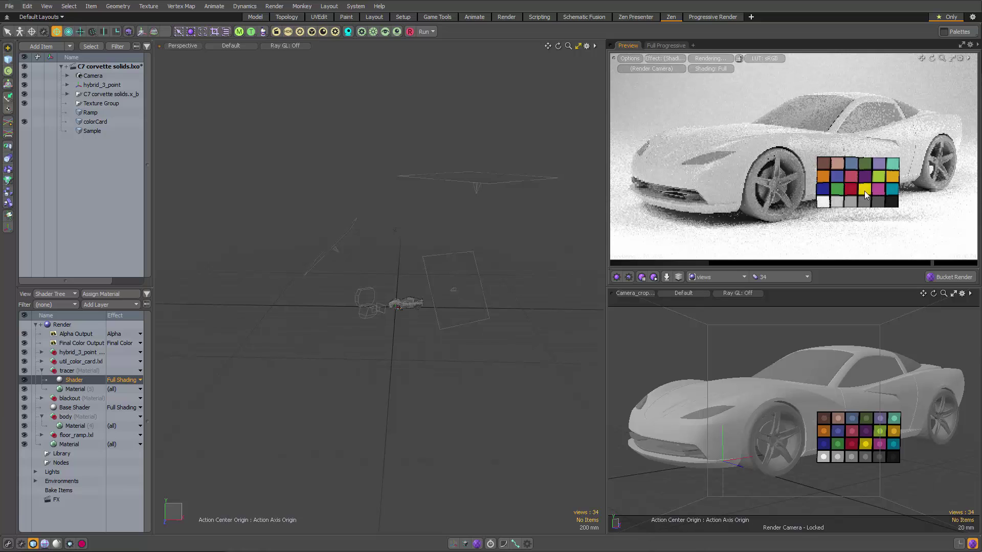
click(821, 204)
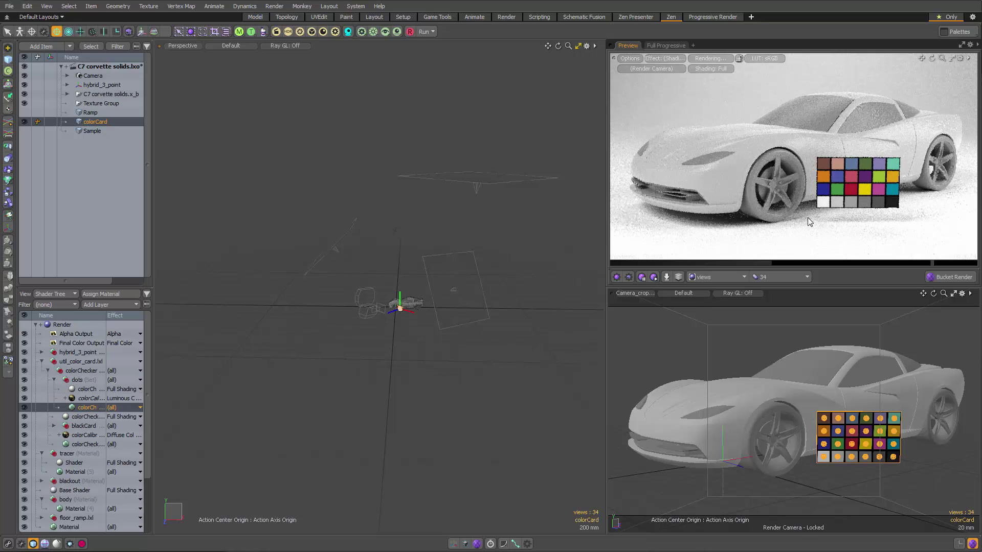
- Hide the color card, frame the Sample sphere, collapse colorChecker and open the tracer Shader's properties
click(24, 122)
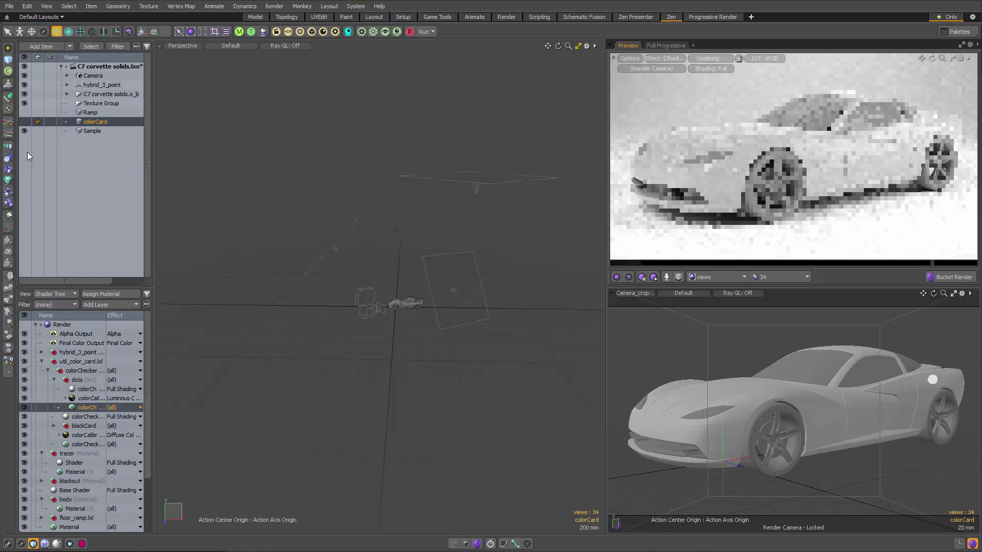
click(94, 131)
key(shift+a)
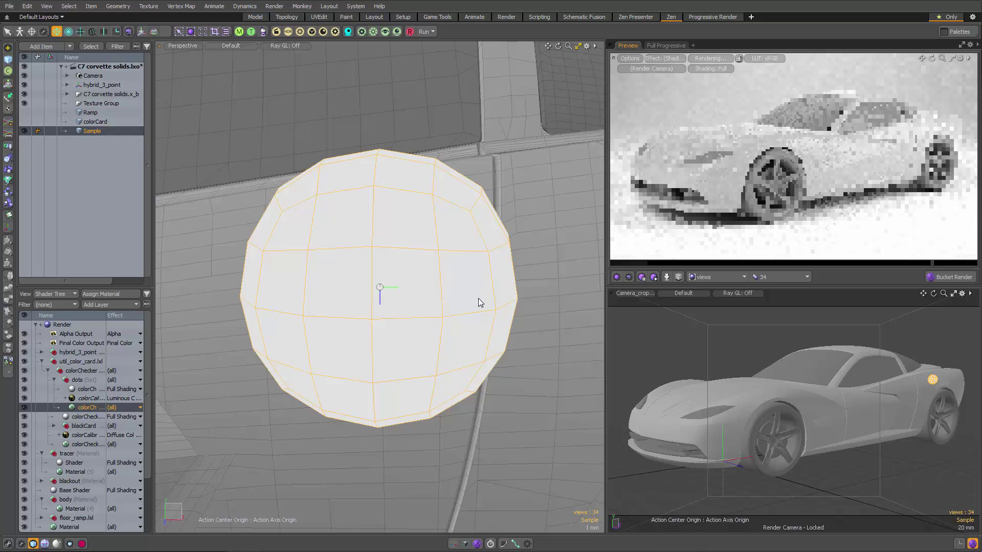
alt+drag(543, 218, 290, 404)
scroll(449, 278, down, 4)
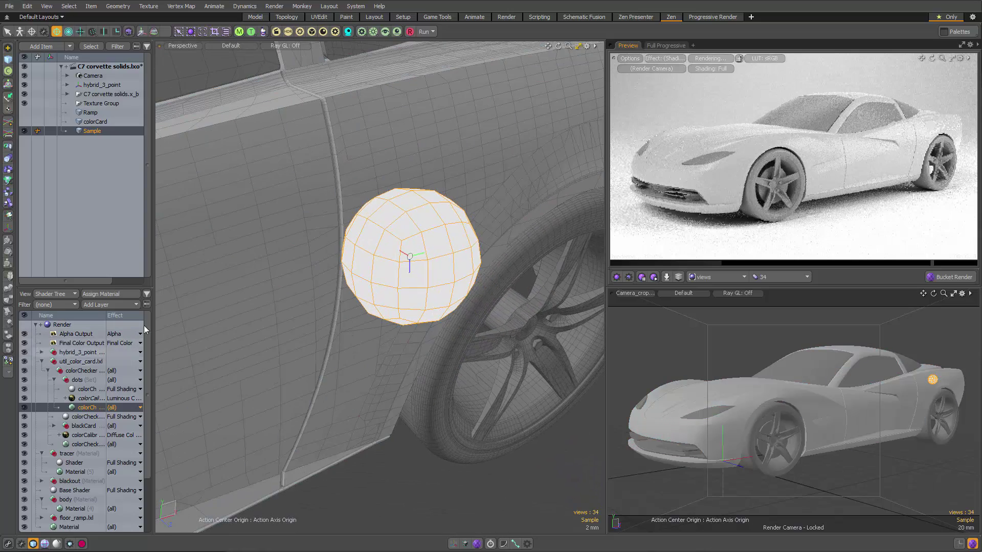
key(ctrl+z)
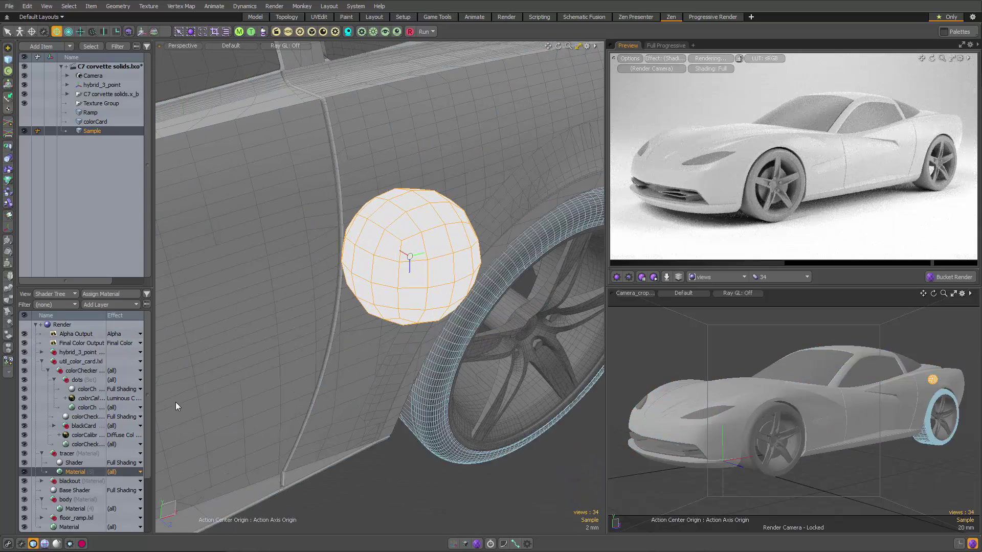
click(48, 370)
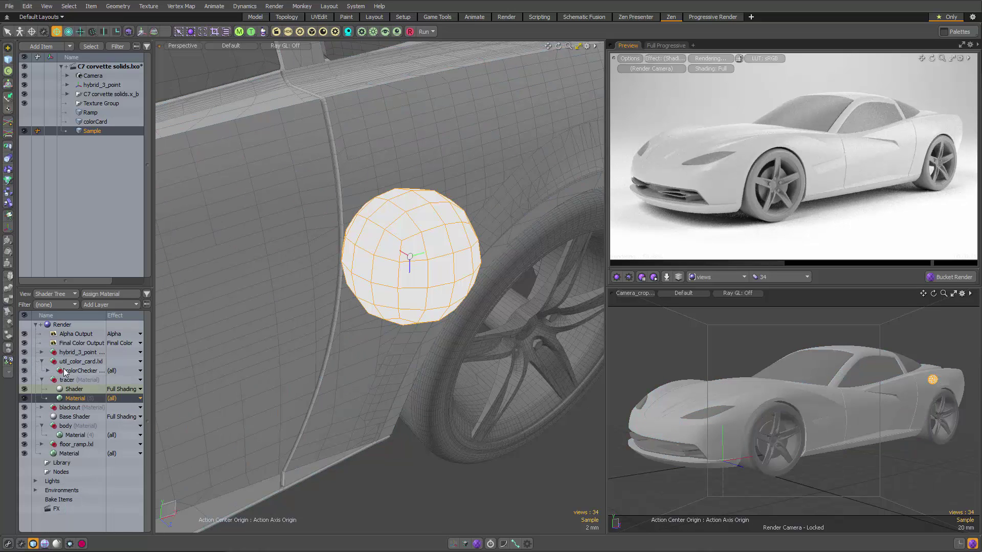
double_click(77, 389)
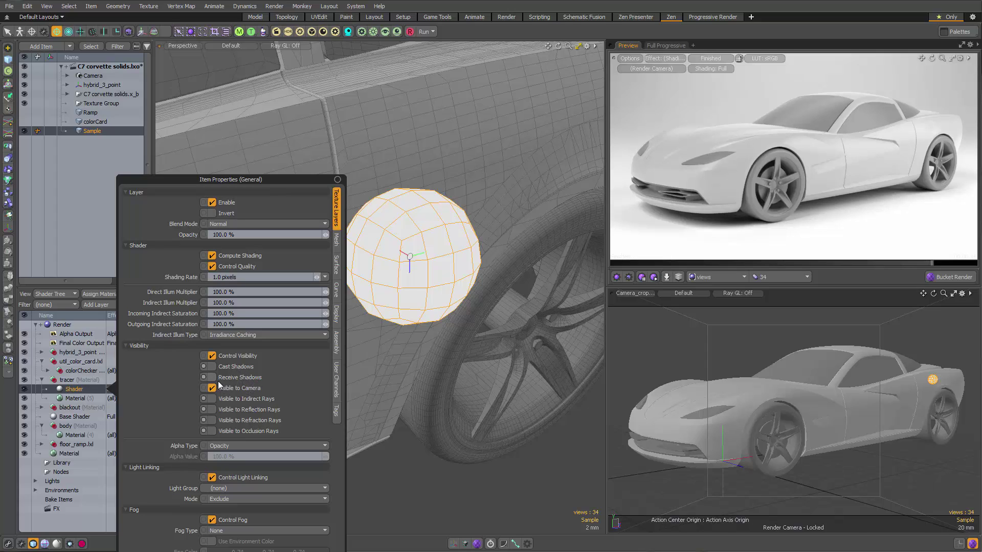
- Close the shader settings and open the tracer Material's transparency and luminosity settings
click(420, 523)
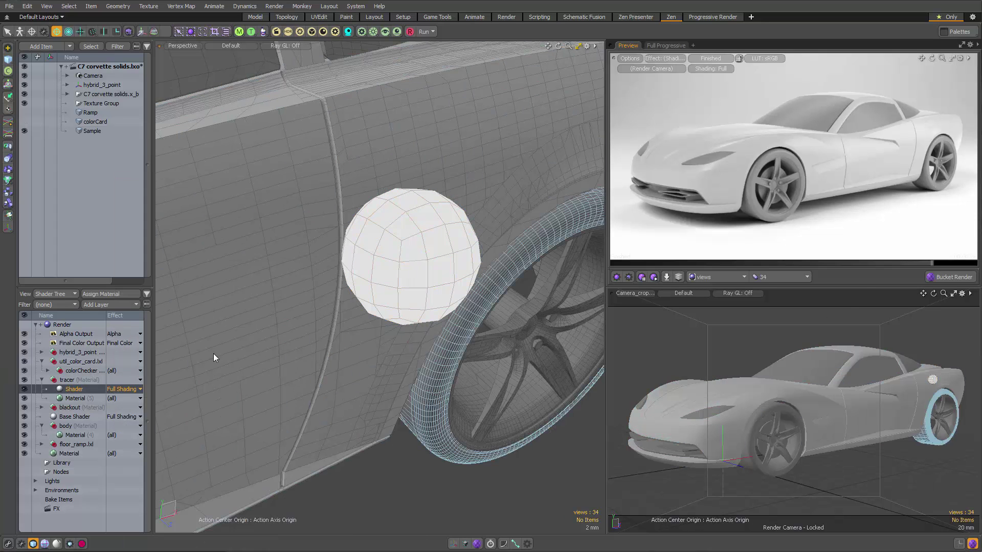
double_click(89, 400)
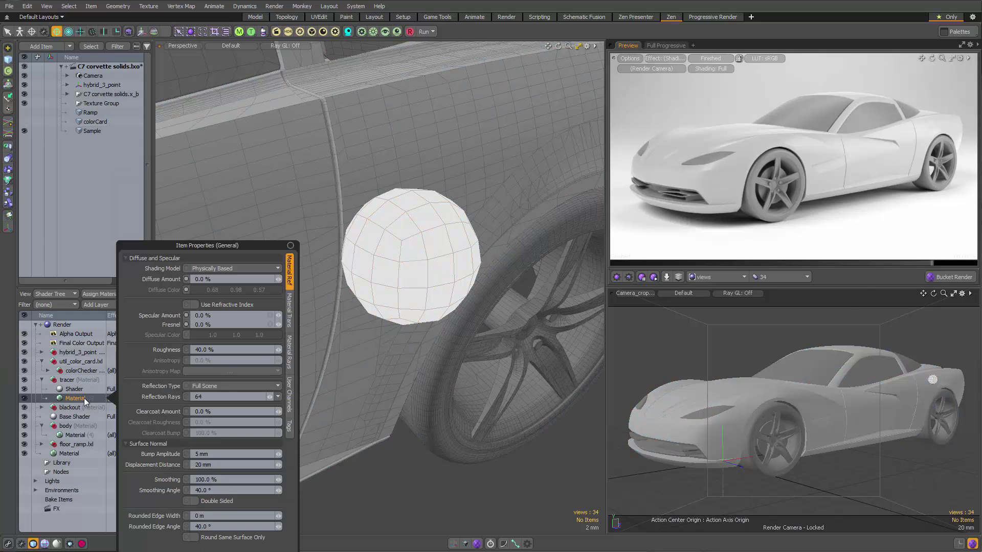
click(214, 278)
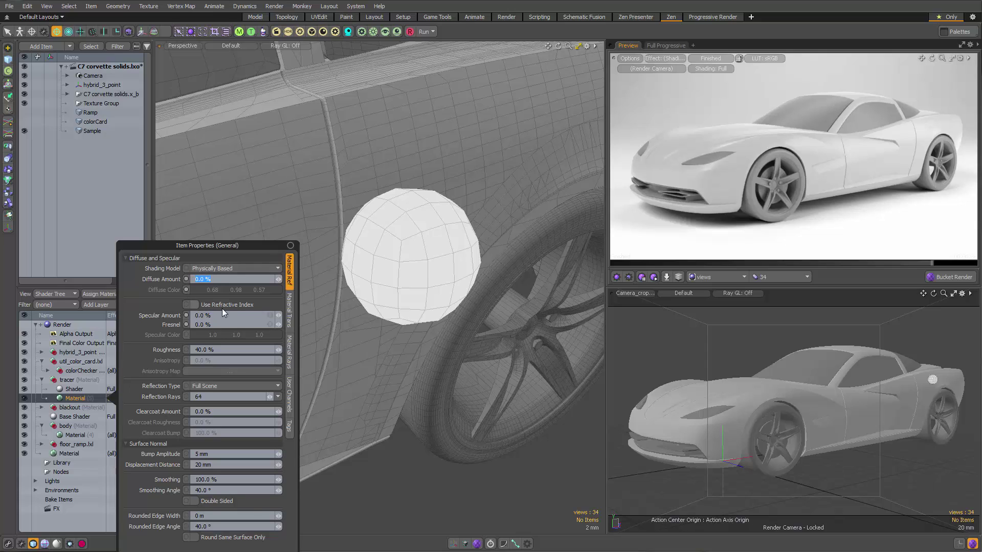
key(Tab)
click(290, 311)
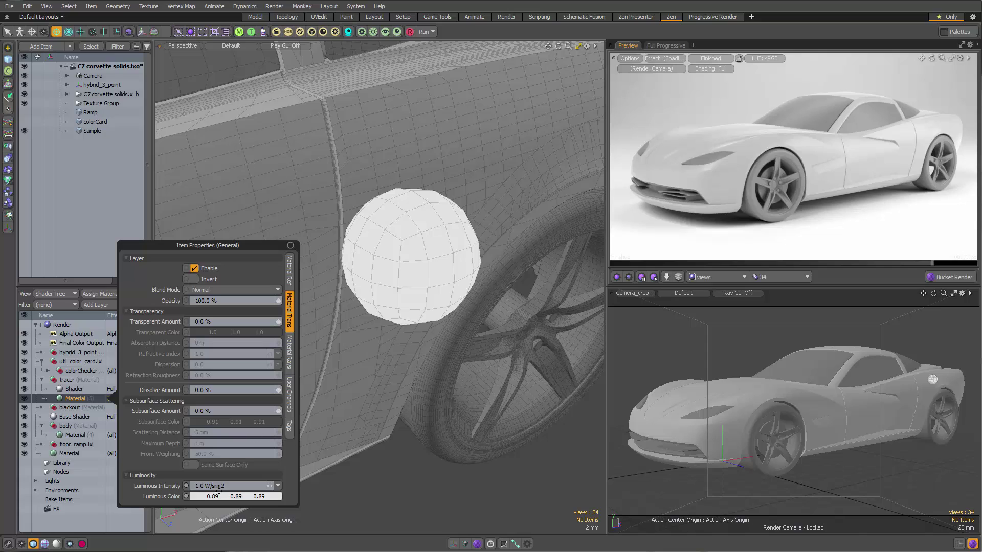
- Set Luminous Color to red (0.89, 0, 0), undo it back to white, and close the popover
click(237, 485)
drag(236, 496, 259, 497)
text(0)
key(Return)
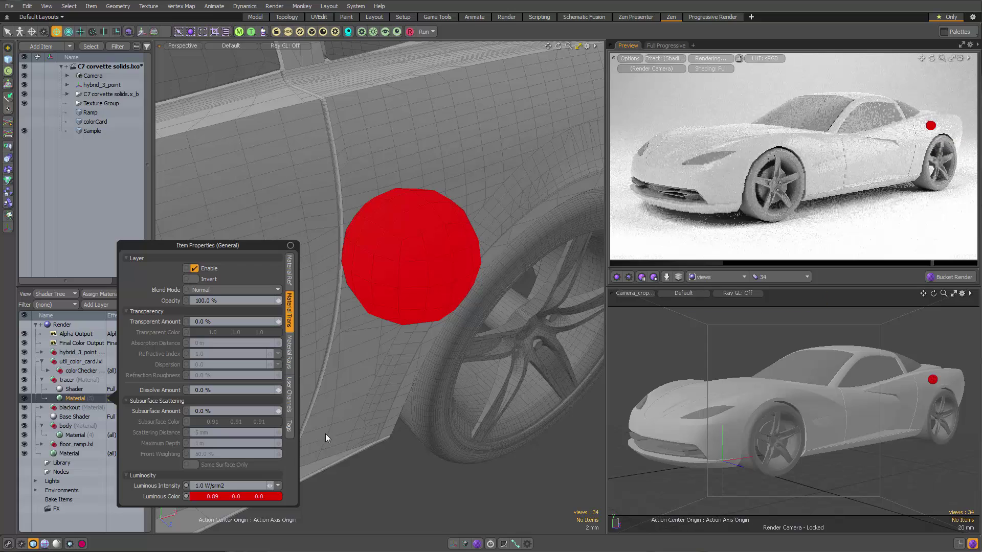
key(ctrl+z)
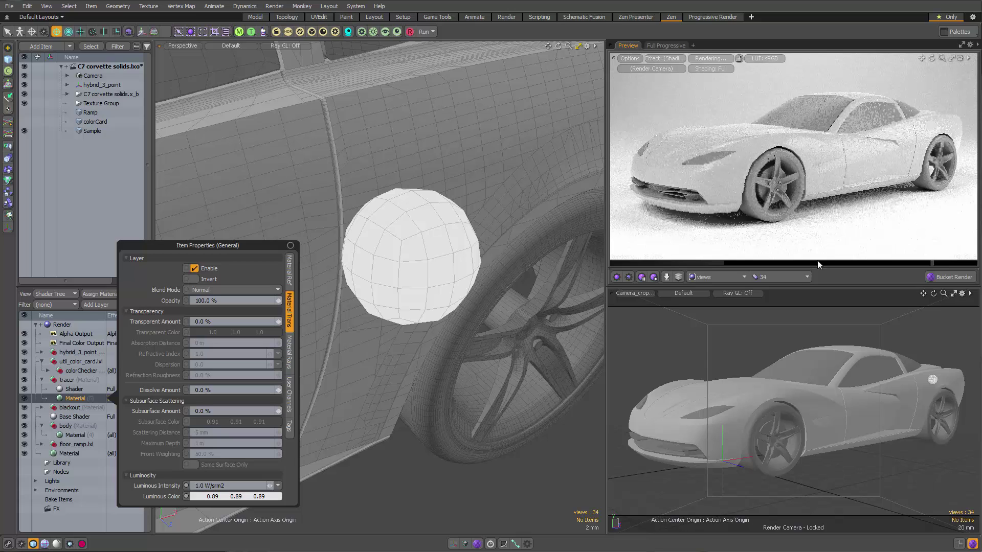
click(731, 360)
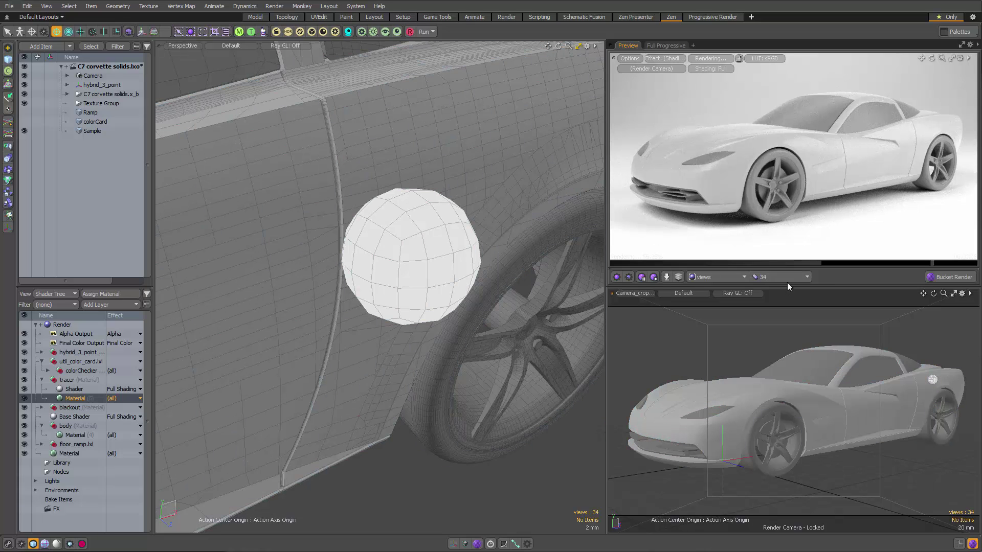
- Switch to the 'rear34' view and set the area light's intensity to 6.0 W/srm2
click(790, 277)
click(796, 285)
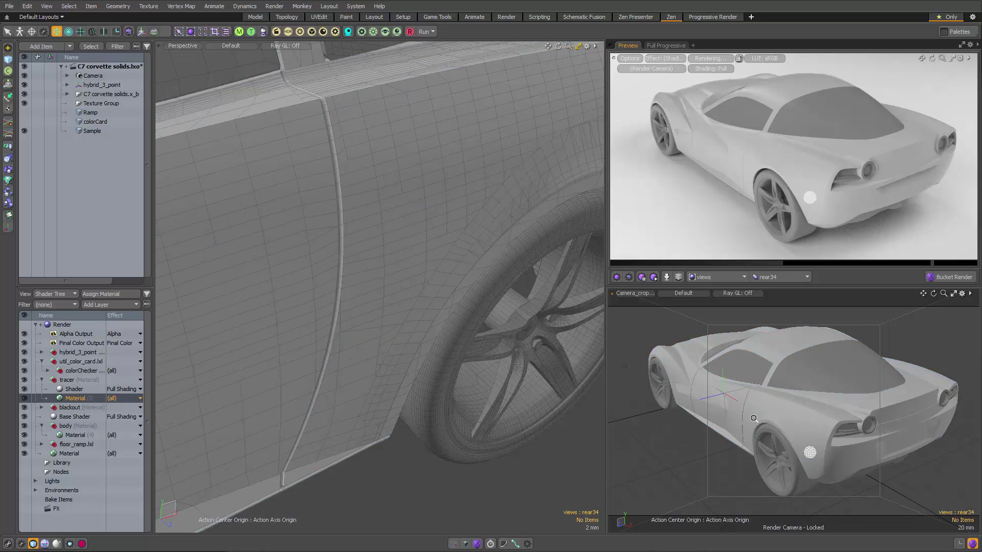
key(a)
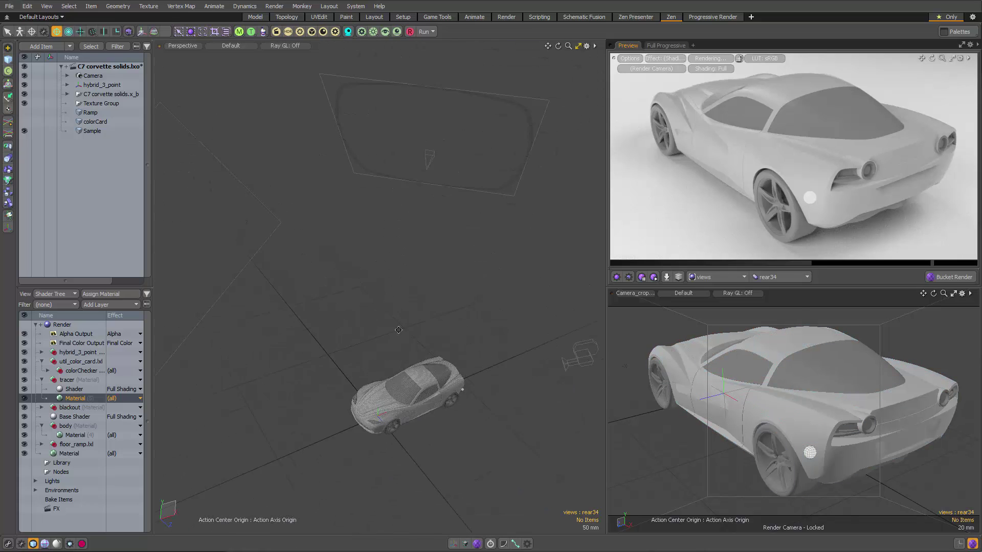
click(523, 333)
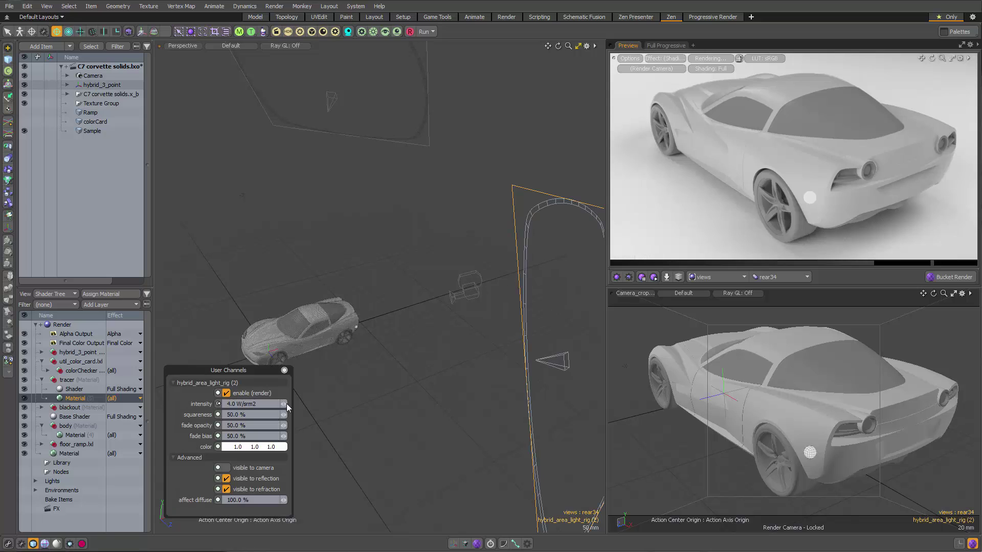
click(266, 404)
text(6)
key(Return)
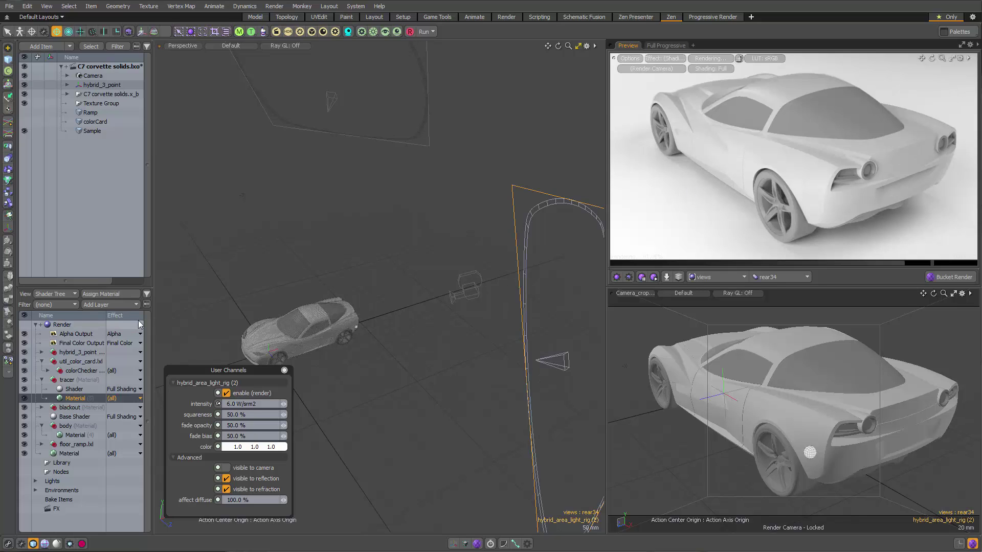
- Show and hide the colour card again, then set the render camera back to '34'
click(24, 122)
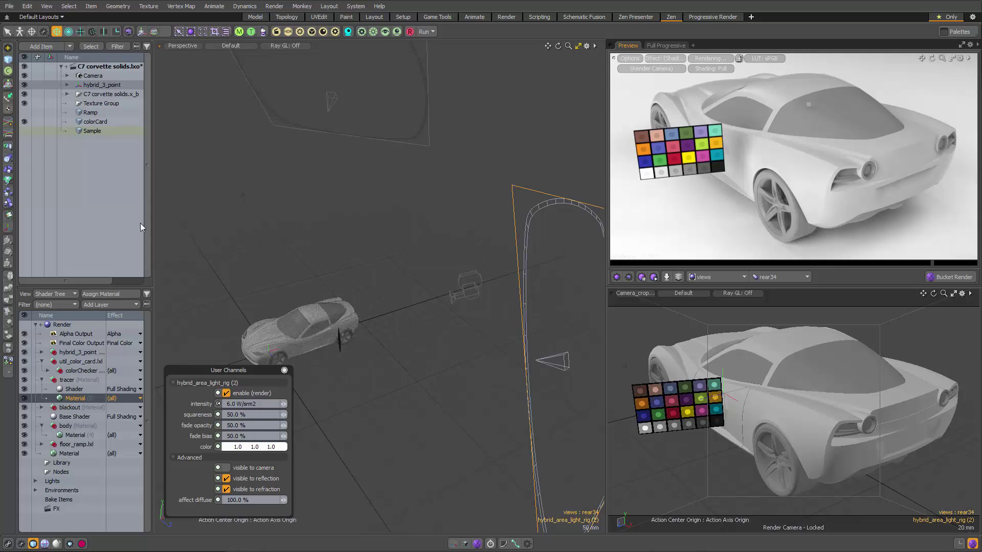
click(25, 121)
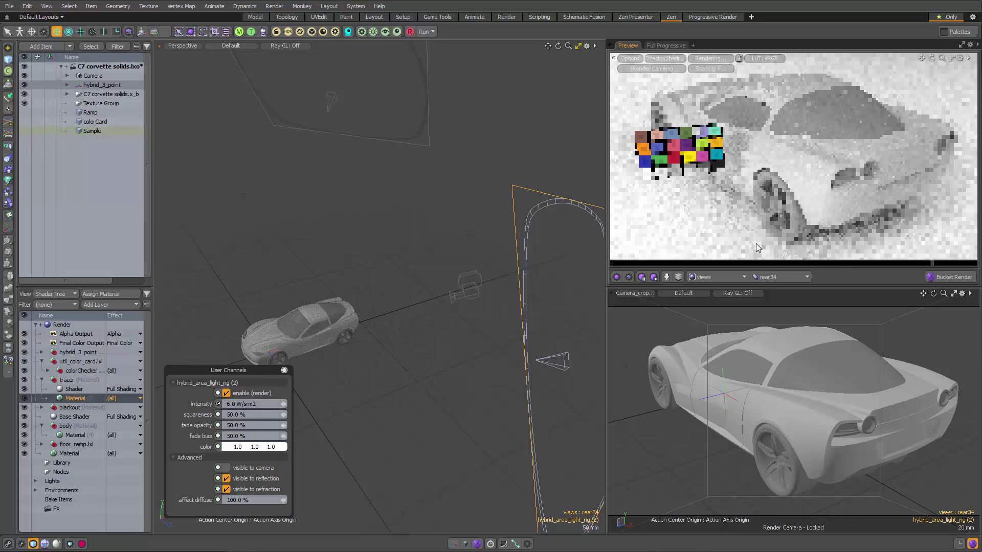
click(788, 278)
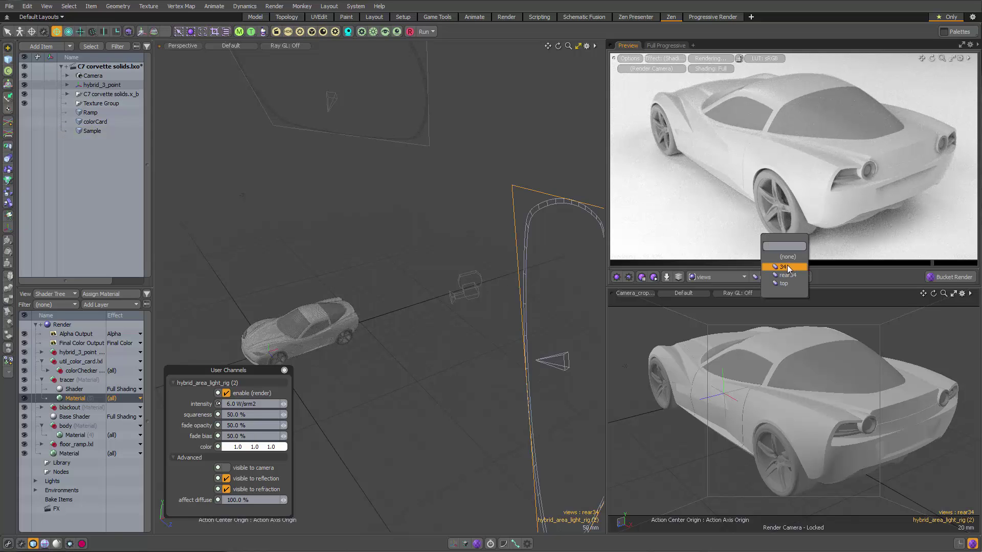
click(787, 267)
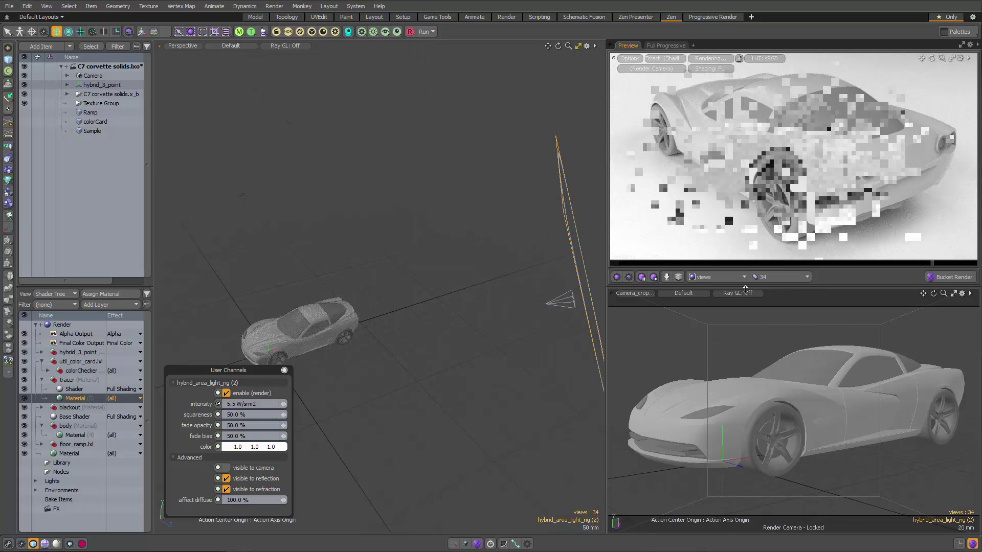